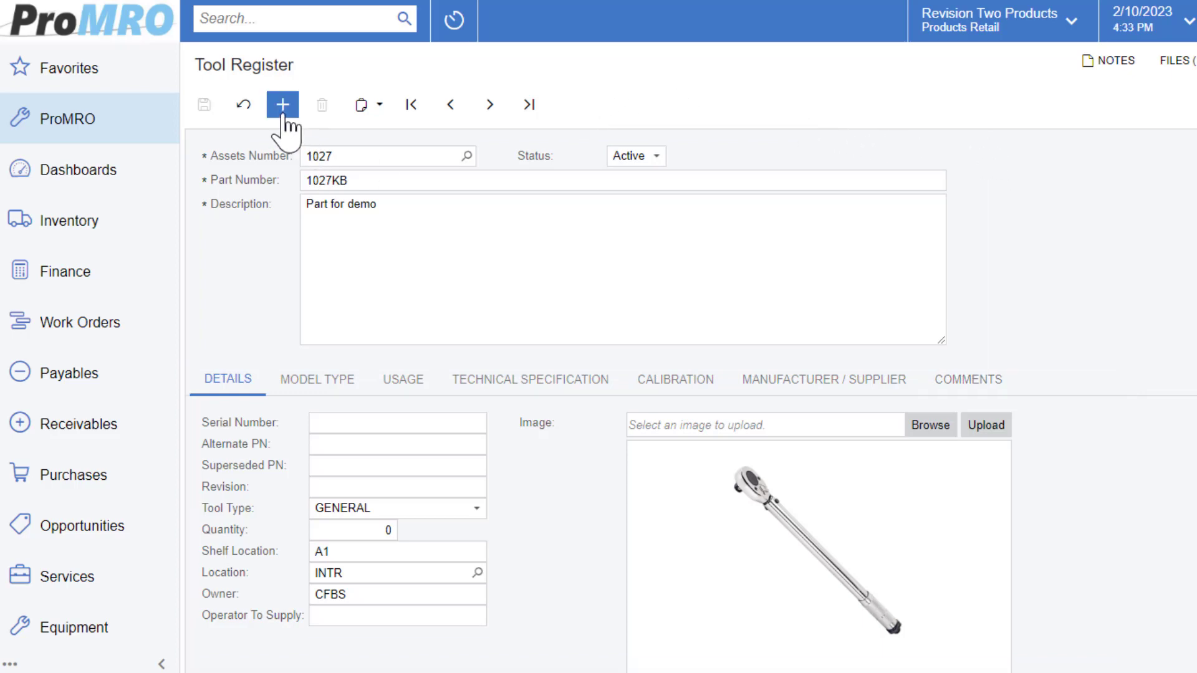
- Review the identification fields of tool asset 1027 in the Tool Register and the available status options
{"action": "left_click", "coordinate": [374, 155]}
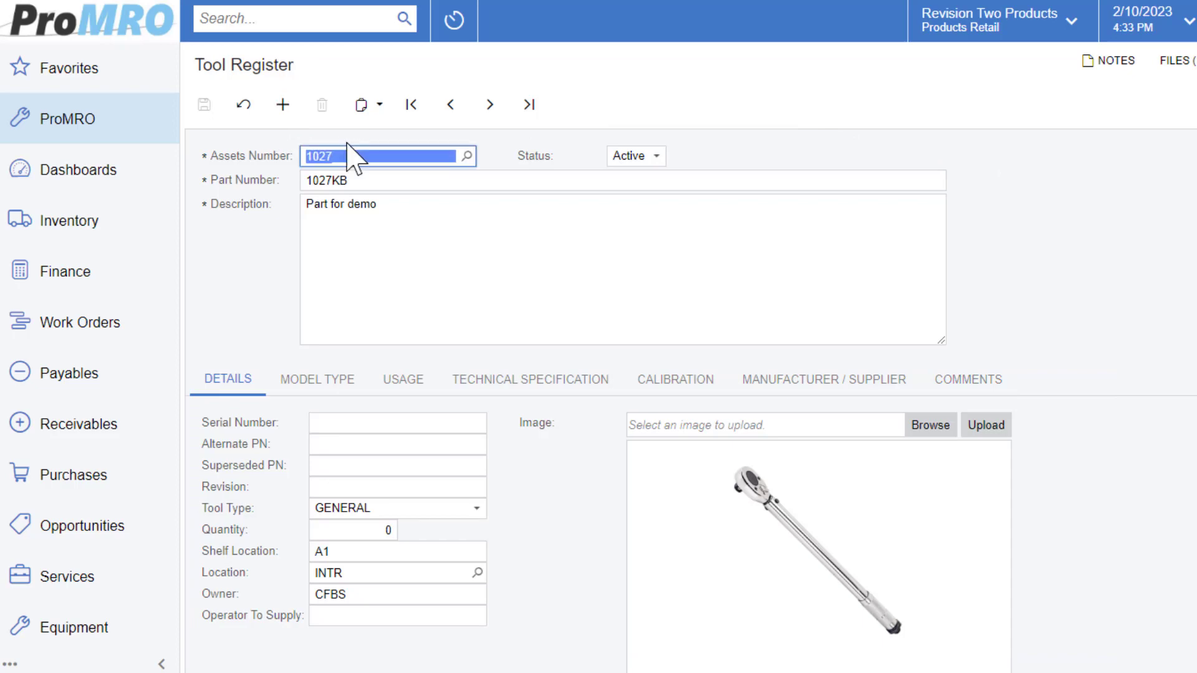
{"action": "left_click", "coordinate": [379, 181]}
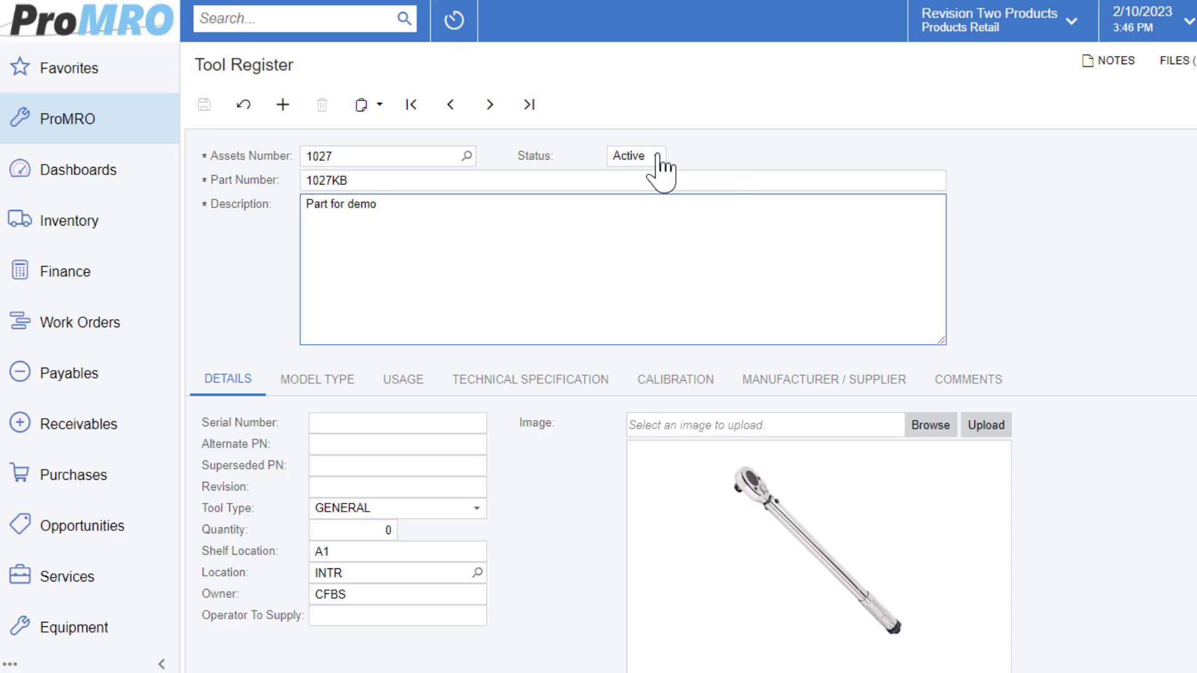
{"action": "left_click", "coordinate": [657, 157]}
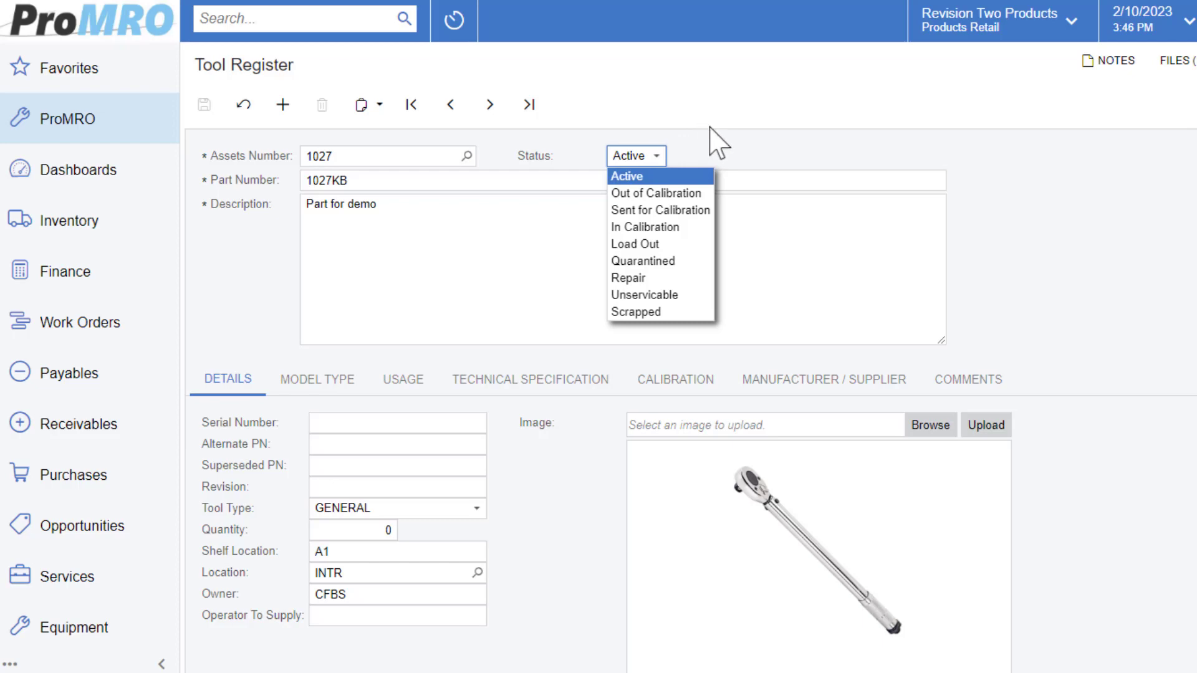
{"action": "left_click", "coordinate": [746, 161]}
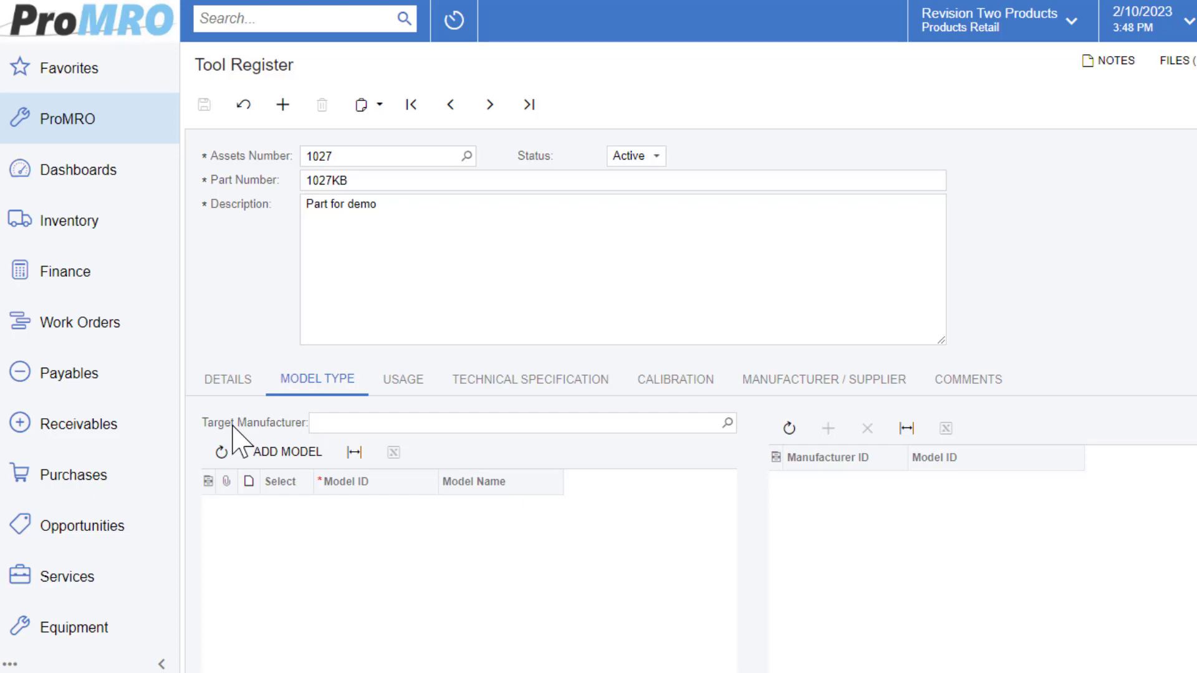
- Set the target manufacturer to BOMBARDIER in the tool's model type settings
{"action": "left_click", "coordinate": [728, 424]}
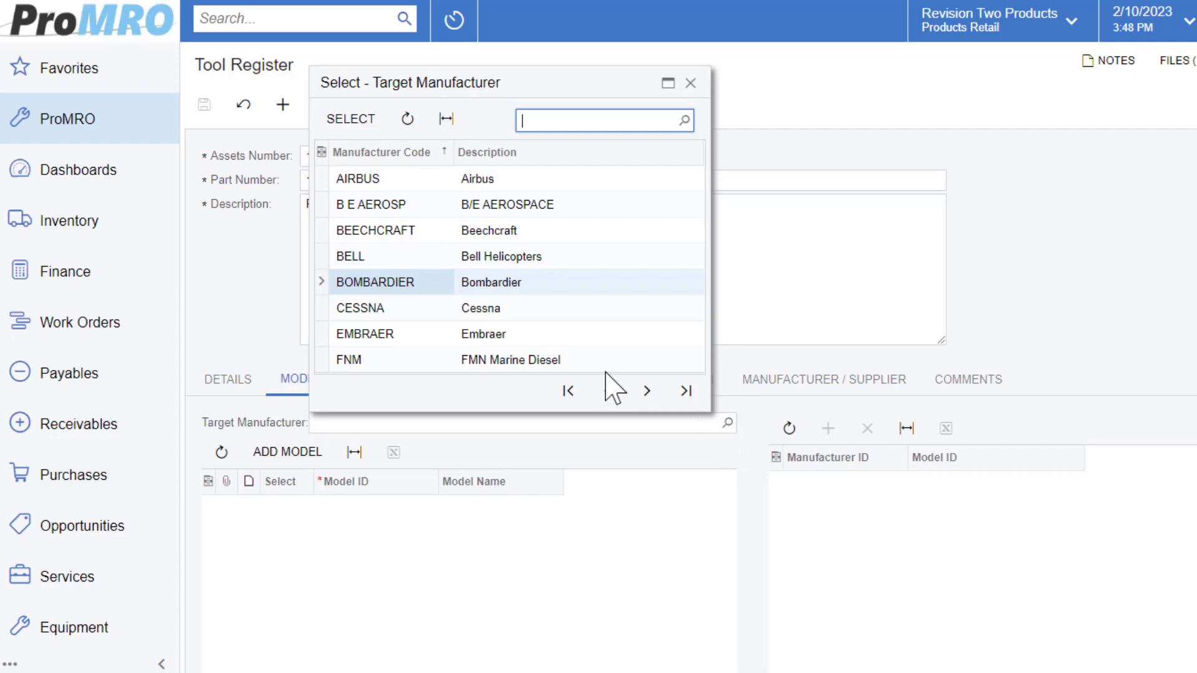
{"action": "double_click", "coordinate": [394, 284]}
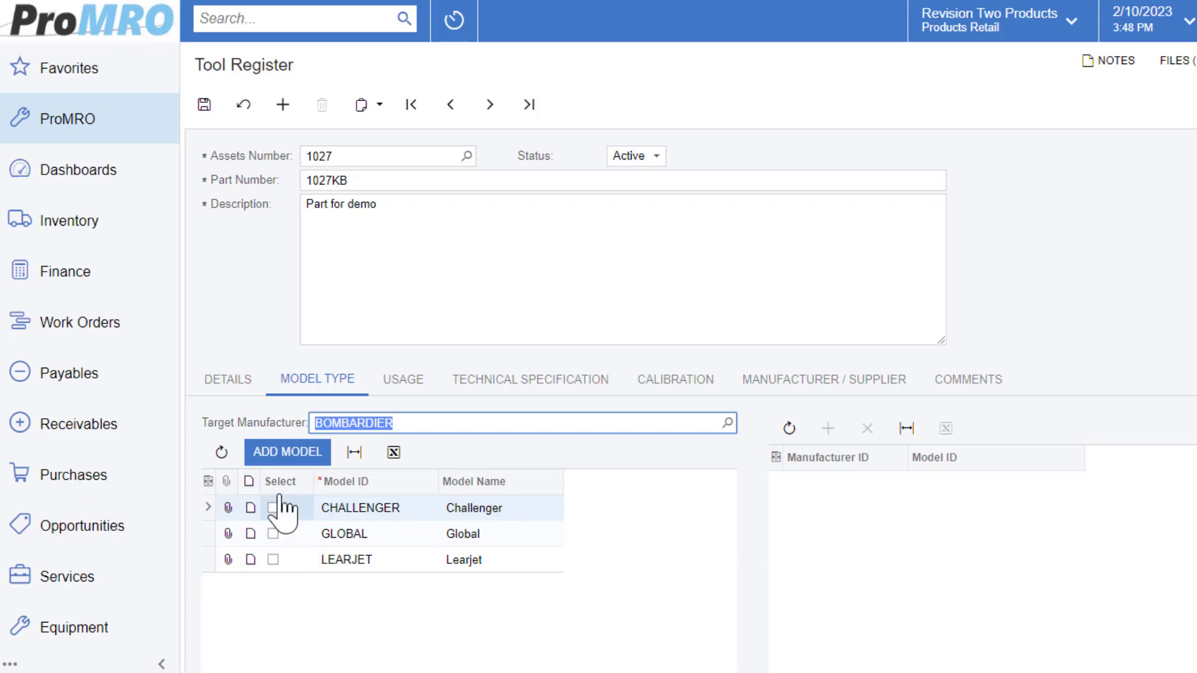
- Review the tool's technical specification, calibration, manufacturer/supplier and comments information, ending on its general details
{"action": "left_click", "coordinate": [516, 382]}
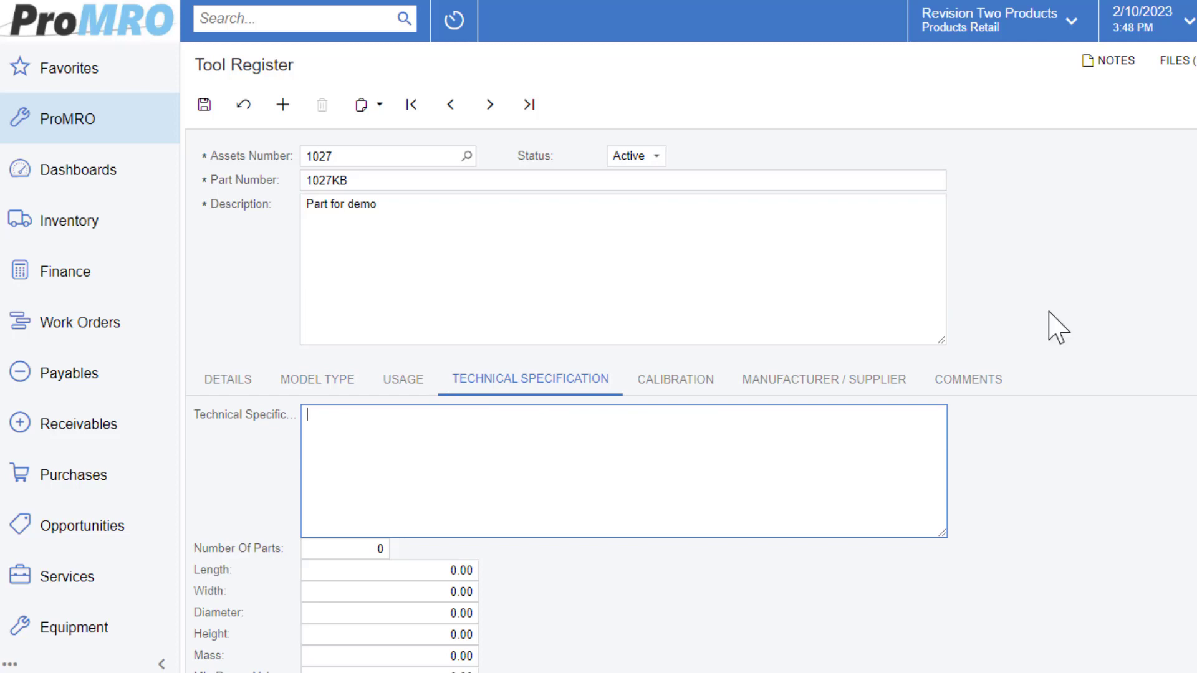
{"action": "left_click", "coordinate": [387, 484]}
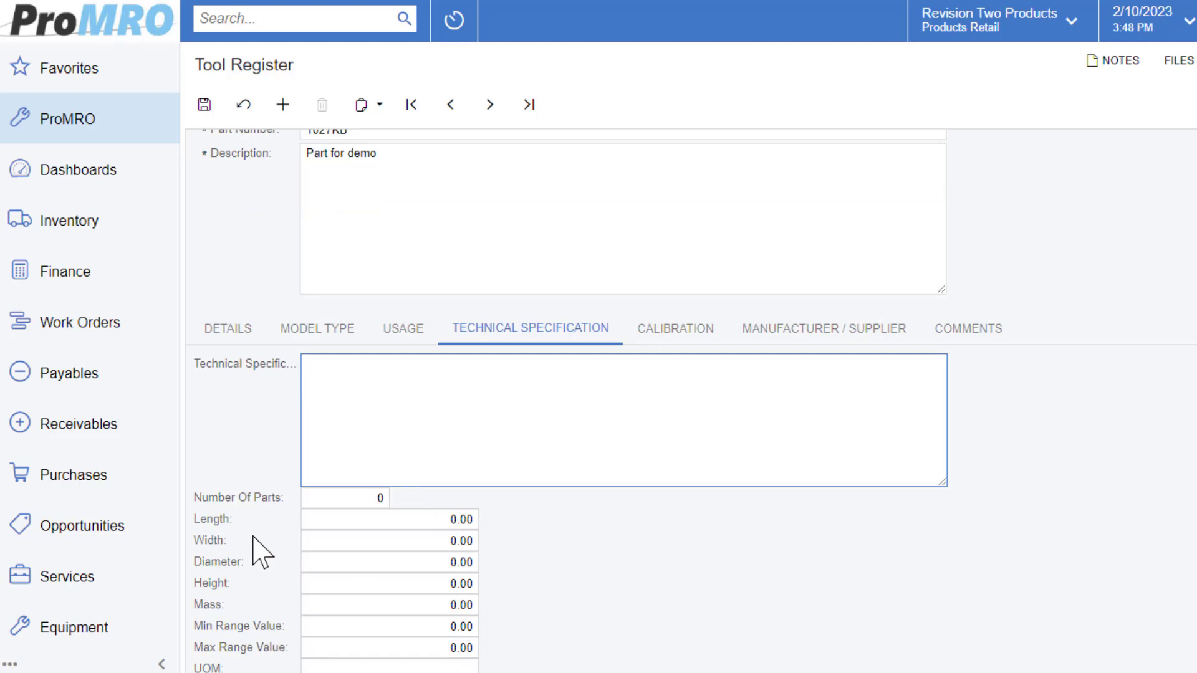
{"action": "left_click", "coordinate": [701, 329]}
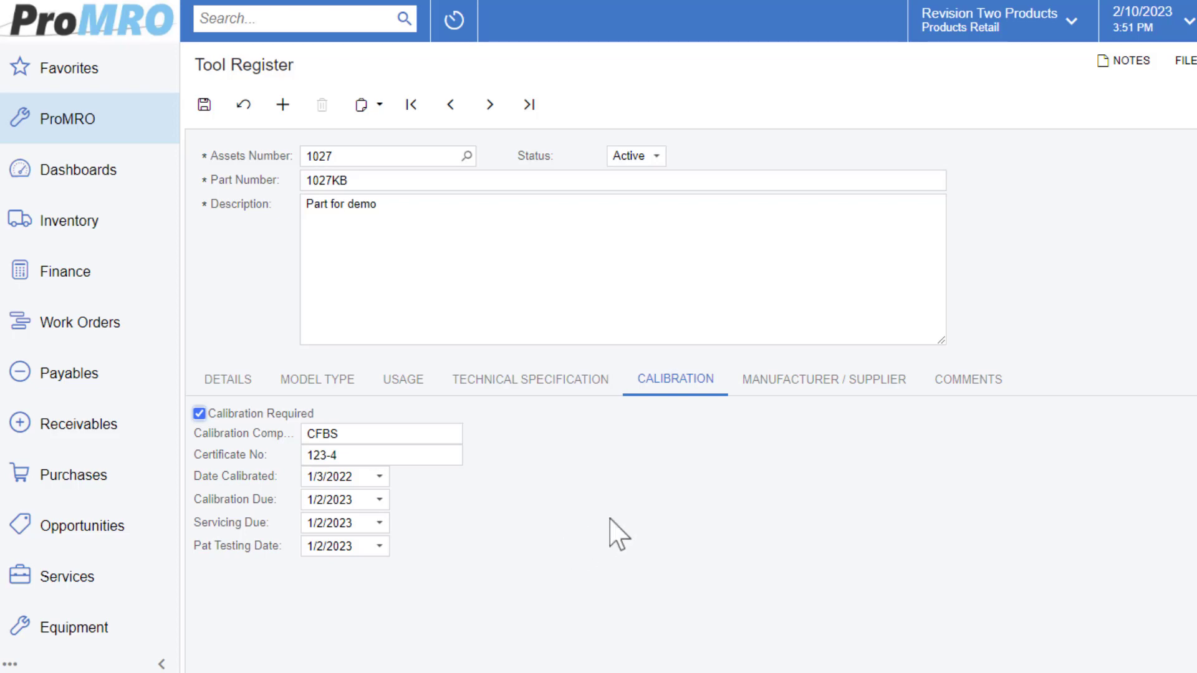
{"action": "left_click", "coordinate": [834, 386]}
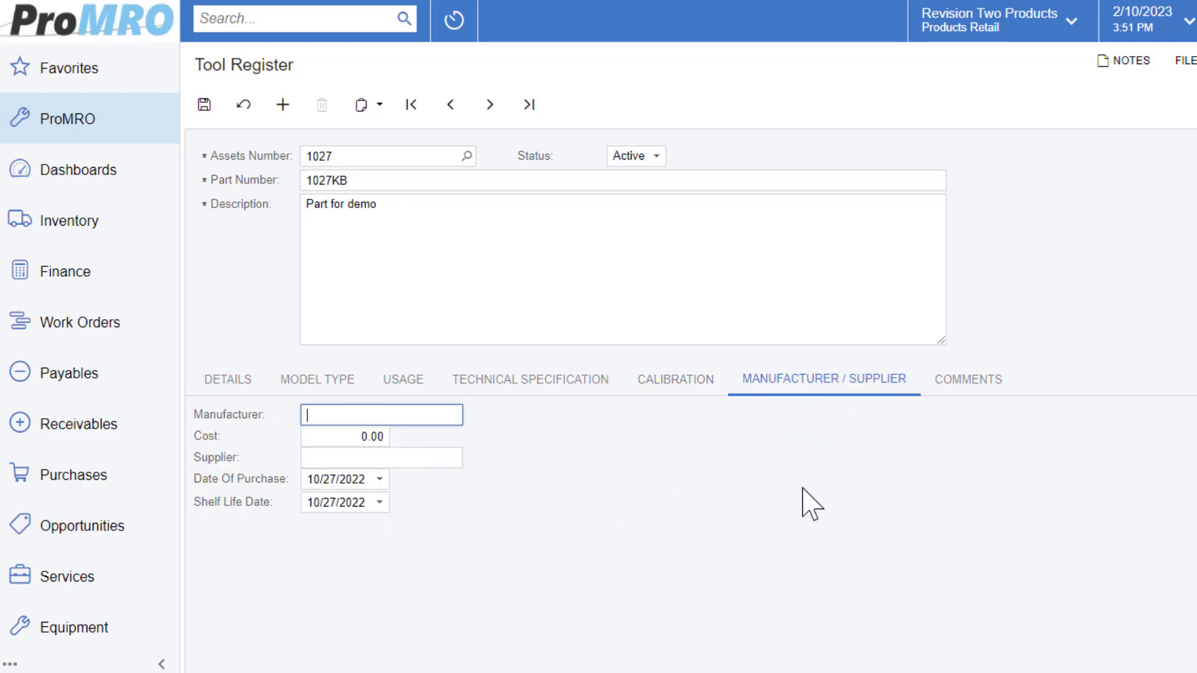
{"action": "left_click", "coordinate": [992, 380]}
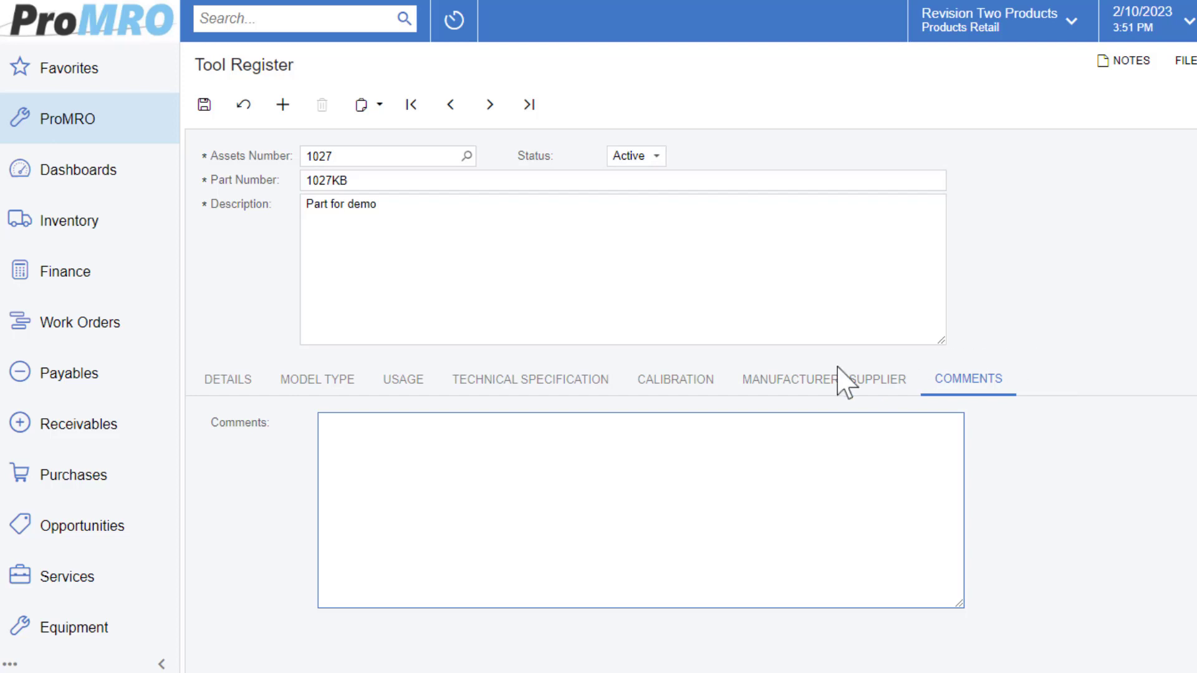
{"action": "left_click", "coordinate": [229, 379]}
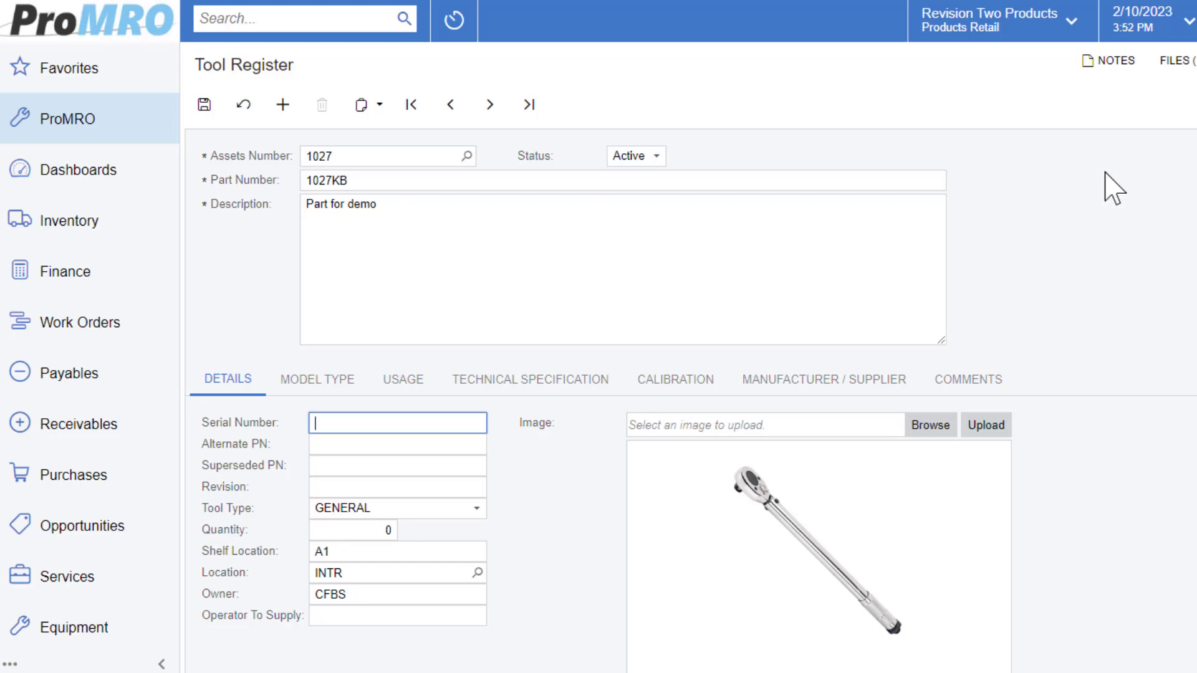
- In Tool Check In / Check Out, check out ASSET2 under the employee's ID for task PR00000243 R0002 and save
{"action": "left_click", "coordinate": [82, 122]}
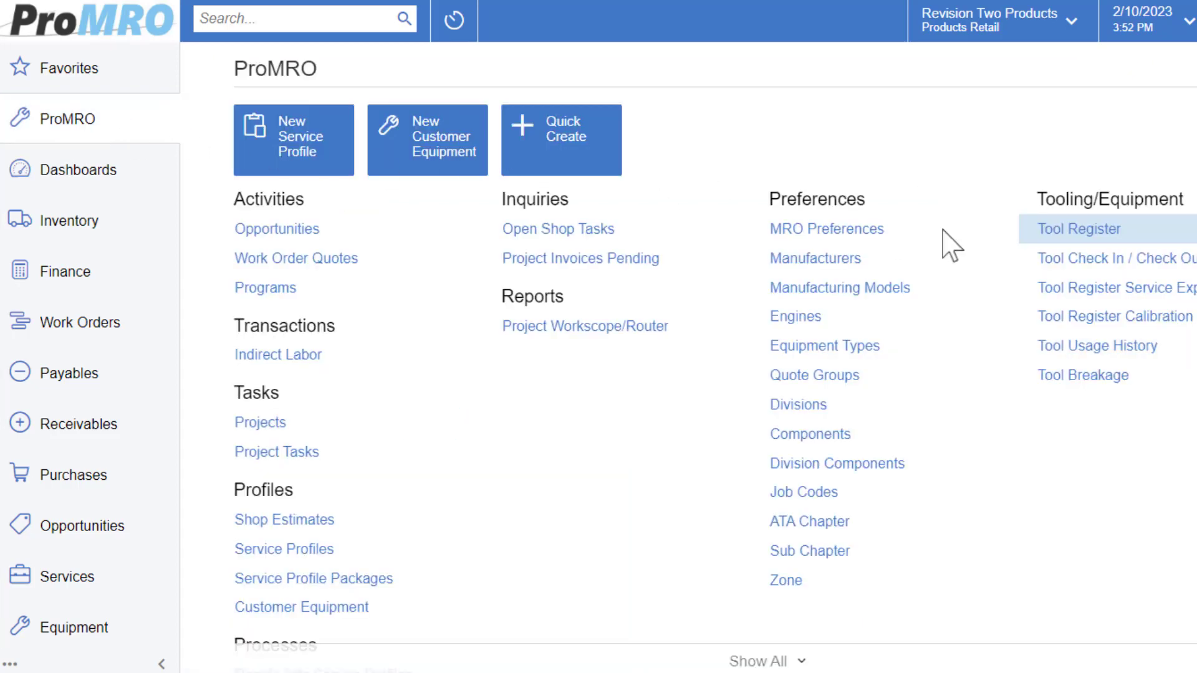
{"action": "left_click", "coordinate": [1089, 258]}
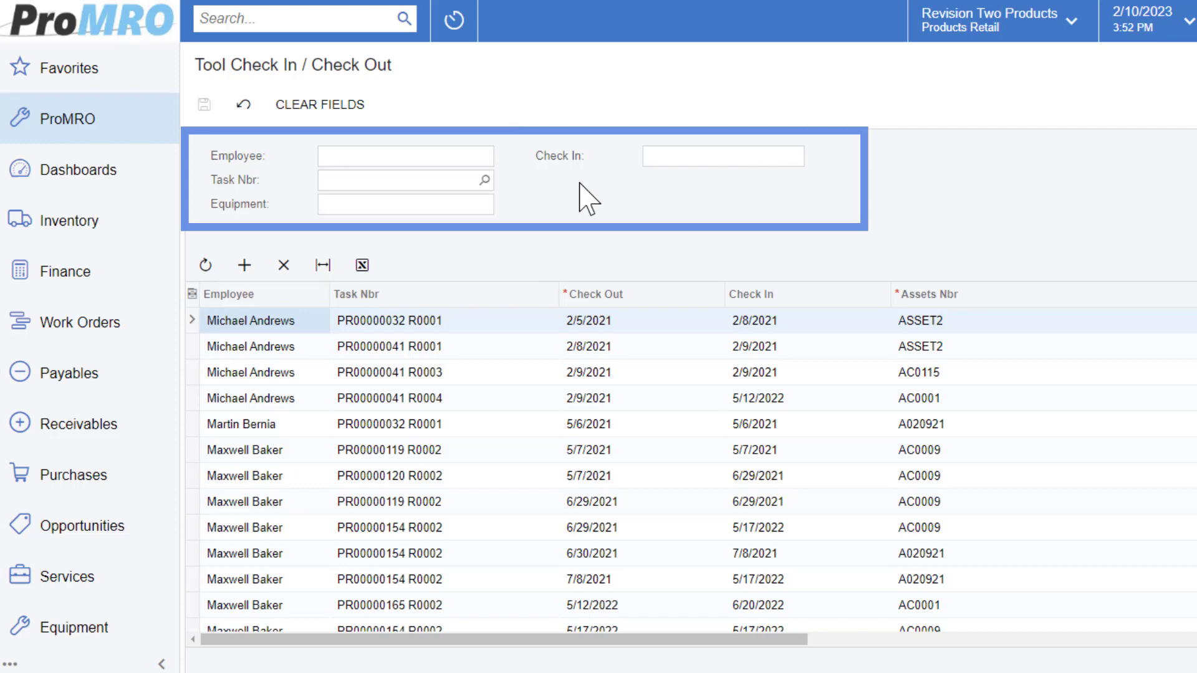
{"action": "left_click", "coordinate": [351, 157]}
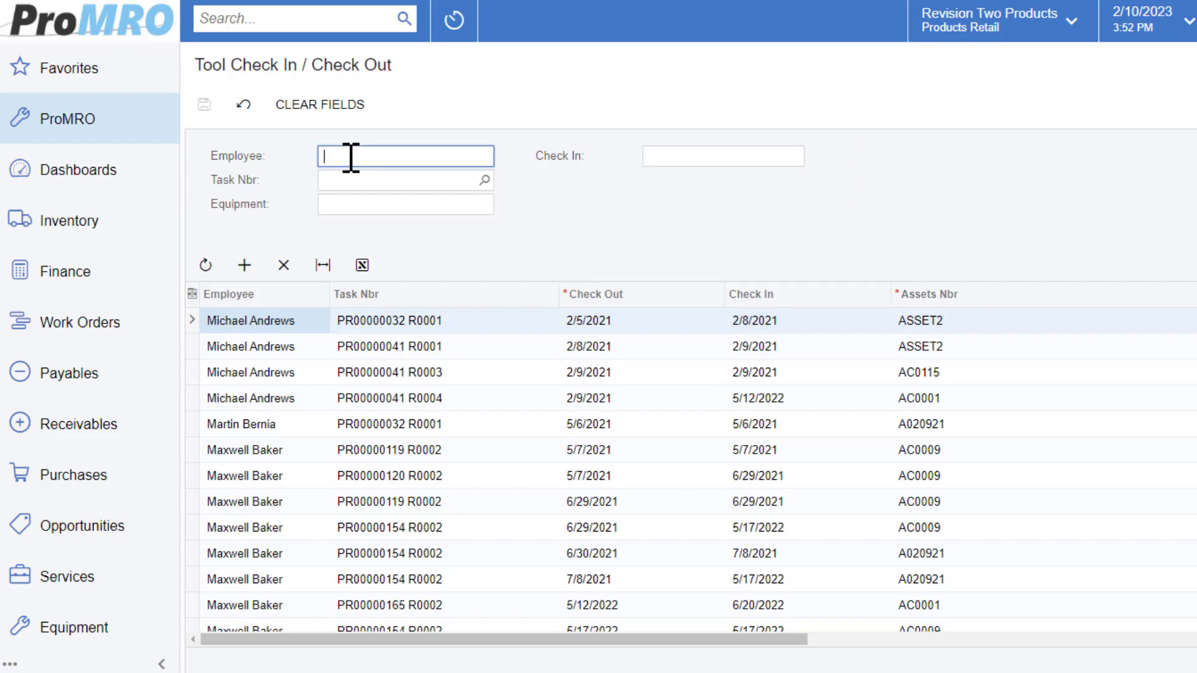
{"action": "type", "text": "018"}
{"action": "key", "text": "Tab"}
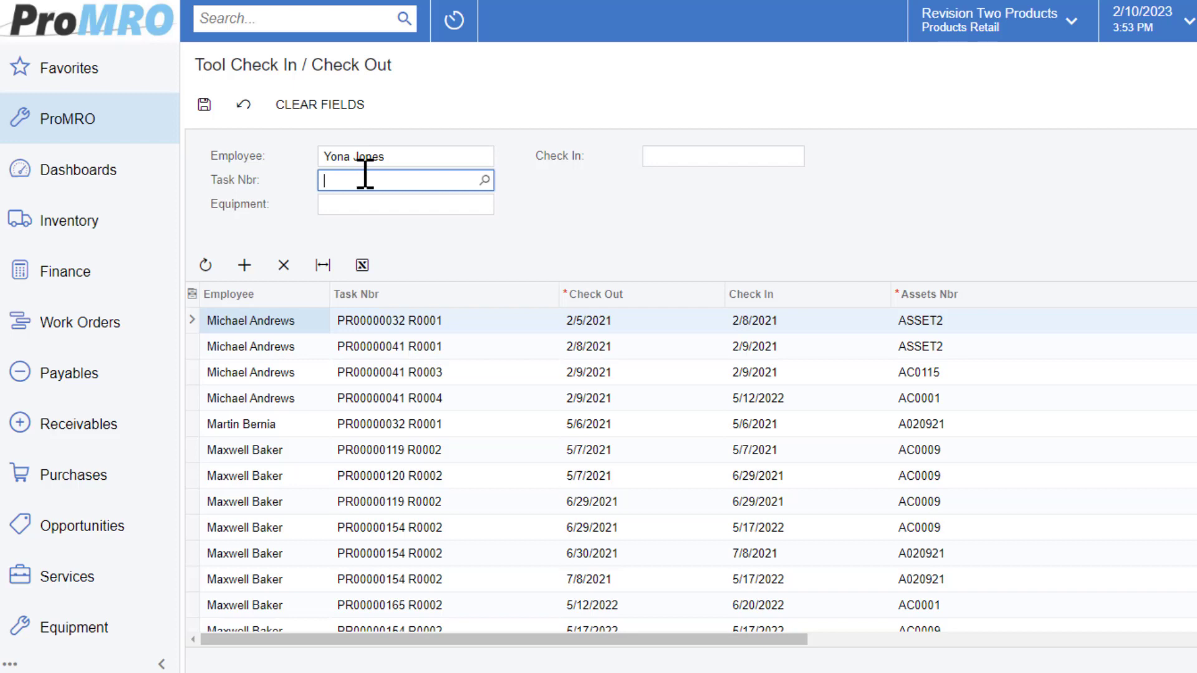
{"action": "type", "text": "PR00000243 R0002"}
{"action": "key", "text": "Tab"}
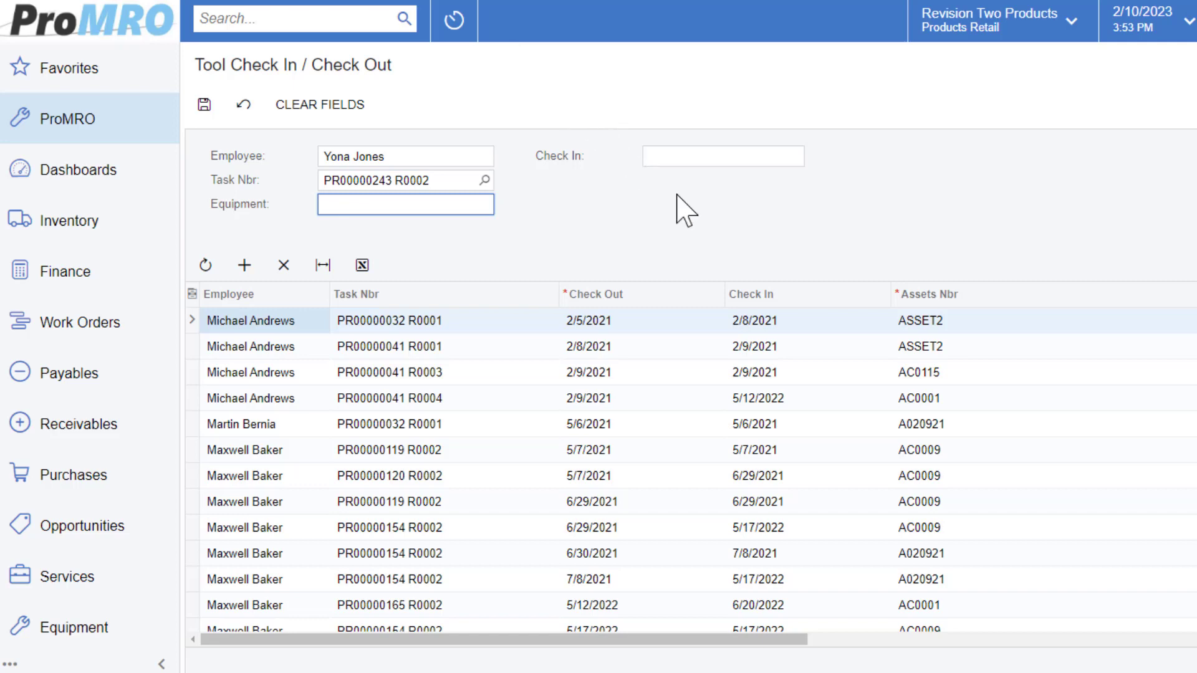
{"action": "type", "text": "1027"}
{"action": "key", "text": "Return"}
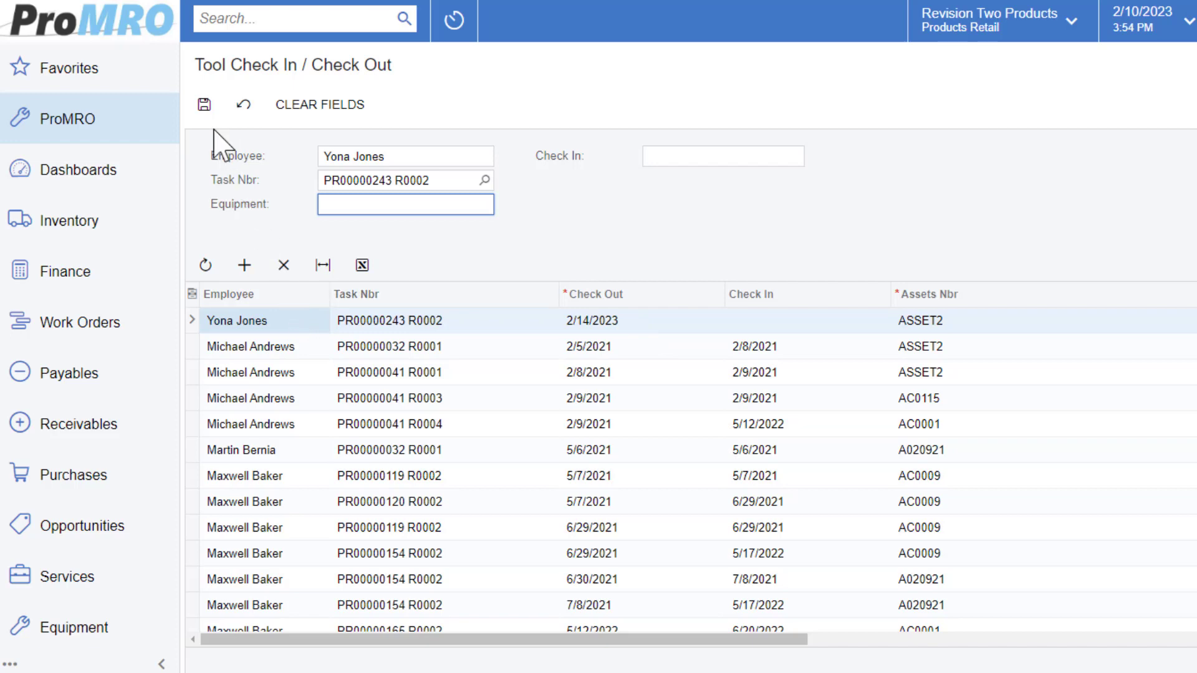
{"action": "left_click", "coordinate": [204, 104]}
- Examine the tooling list of the STD REPAIR OF 4510-11LG-00 COFFEE MAKER work order for the checked-out tool
{"action": "left_click", "coordinate": [74, 128]}
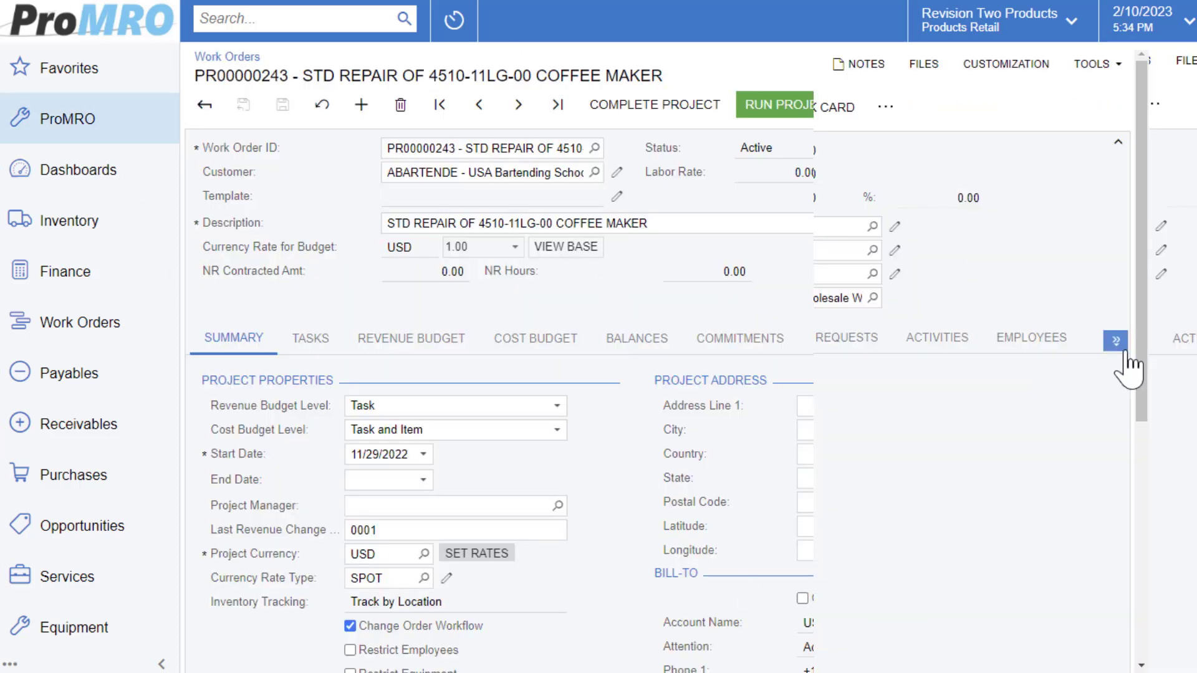
{"action": "left_click", "coordinate": [1116, 341]}
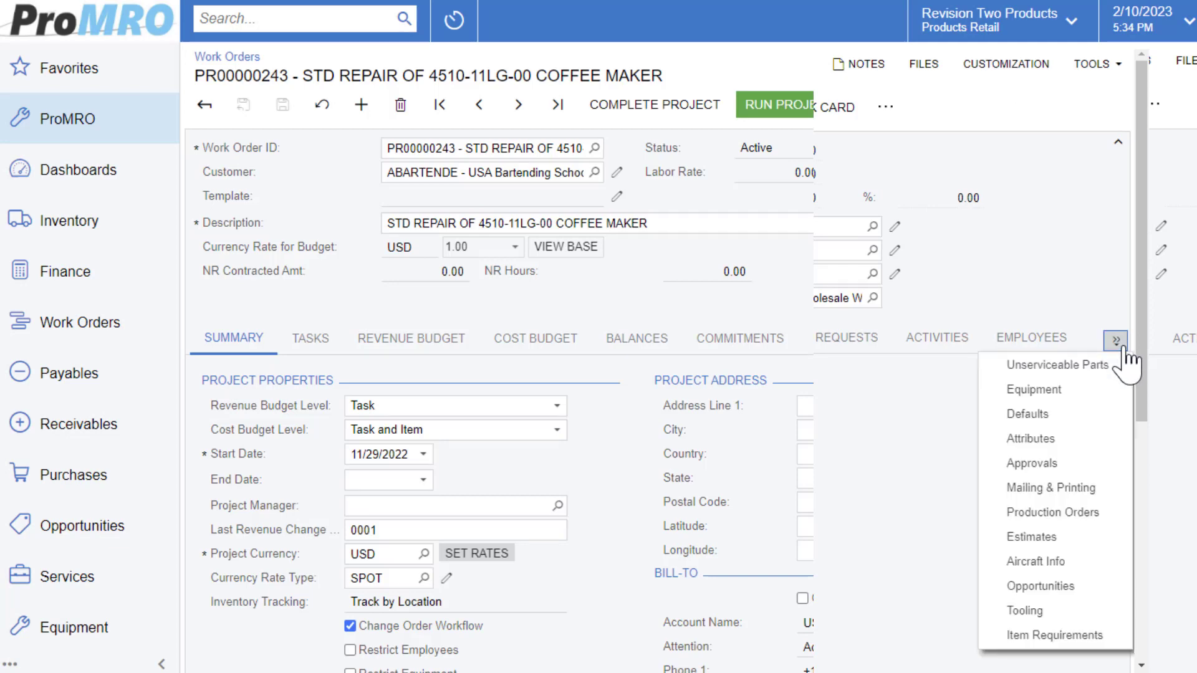
{"action": "left_click", "coordinate": [1035, 610]}
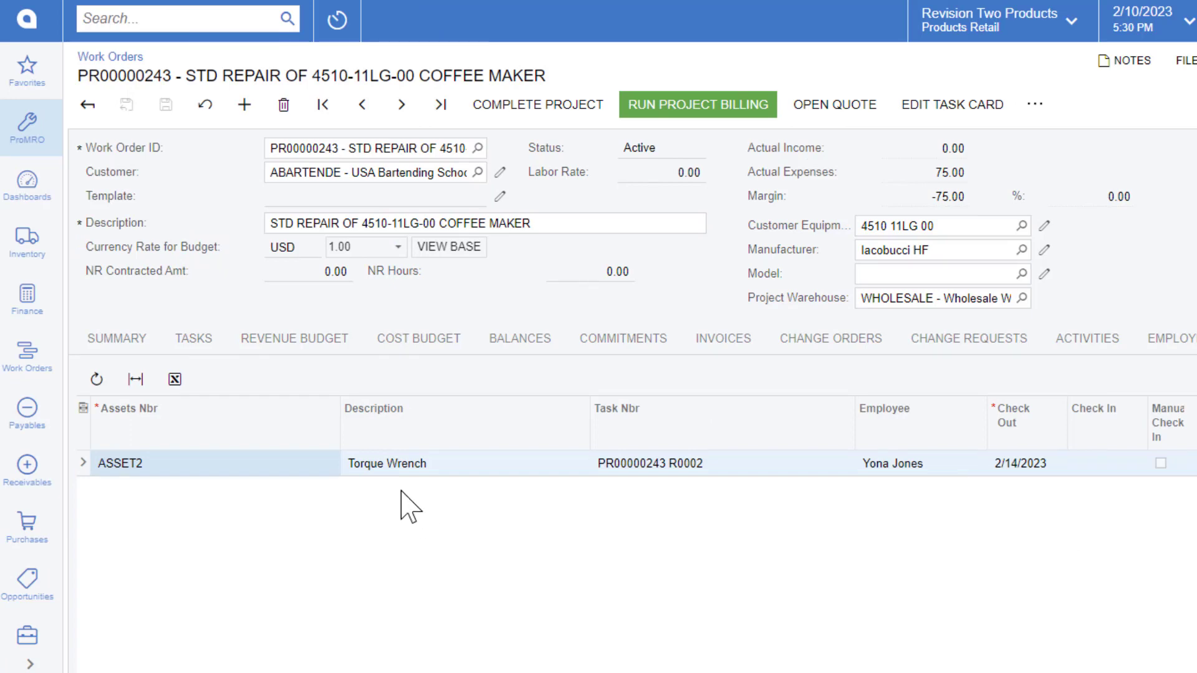
- Return to Tool Check In / Check Out and check in ASSET2
{"action": "left_click", "coordinate": [28, 128]}
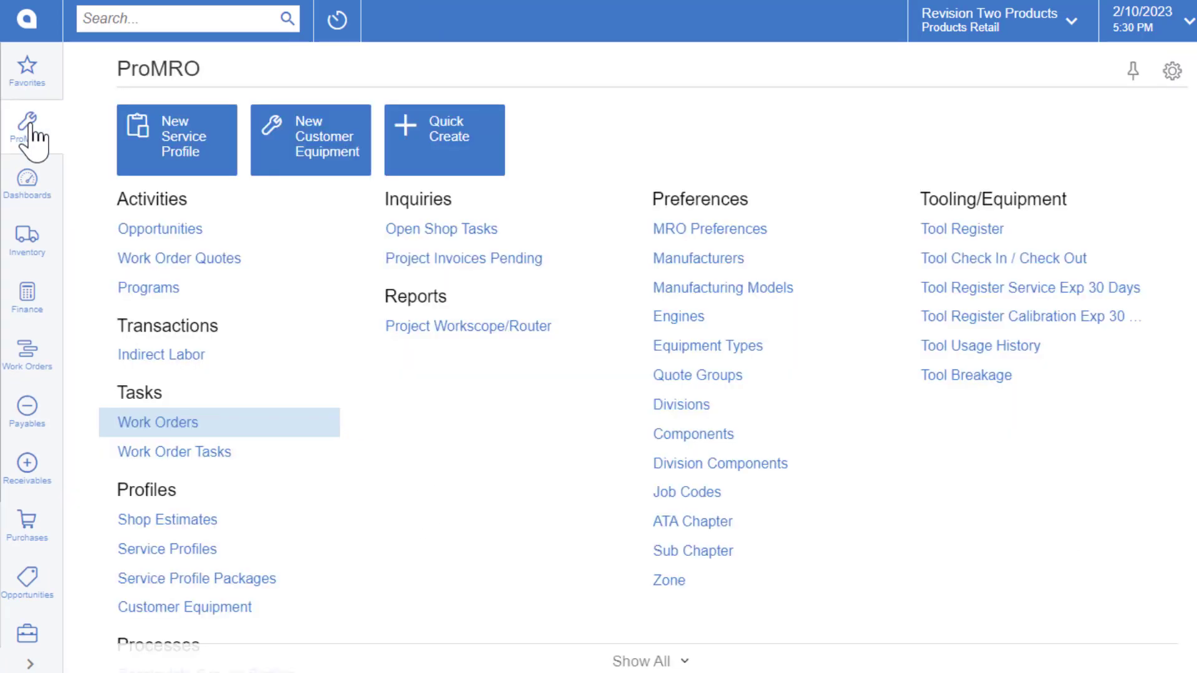
{"action": "left_click", "coordinate": [953, 258]}
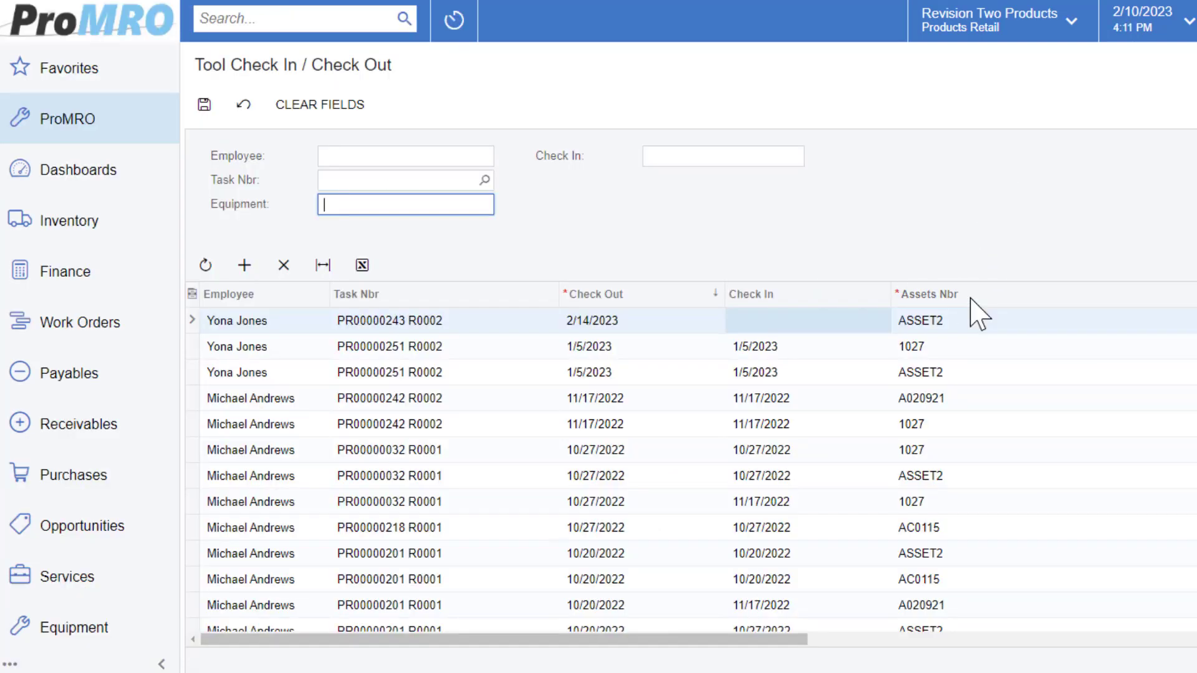
{"action": "left_click", "coordinate": [708, 156]}
{"action": "type", "text": "ASSET2"}
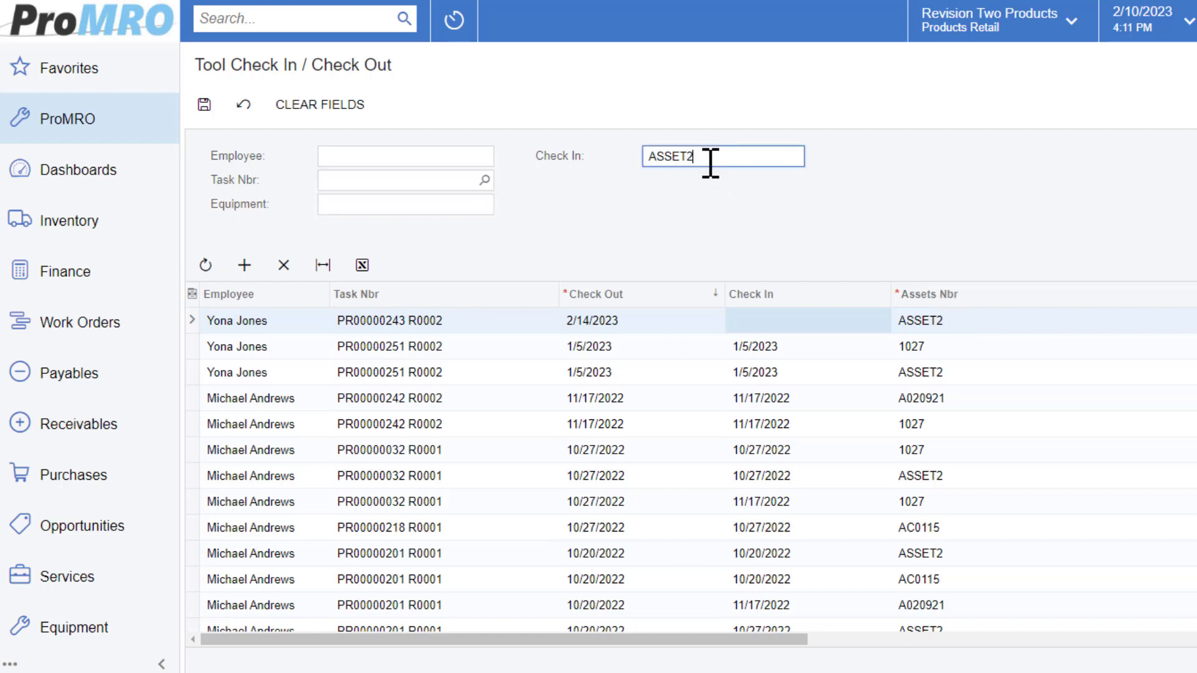
{"action": "key", "text": "Return"}
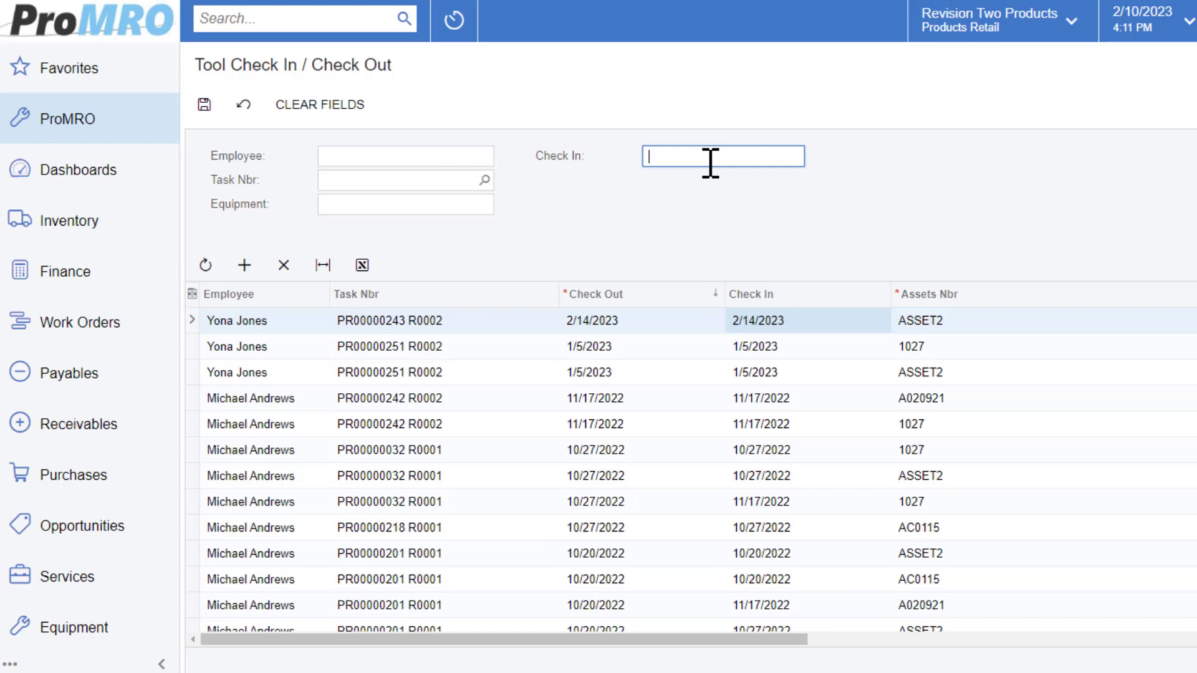
- Open the ProMRO workspace to reach the tooling and equipment functions
{"action": "left_click", "coordinate": [58, 114]}
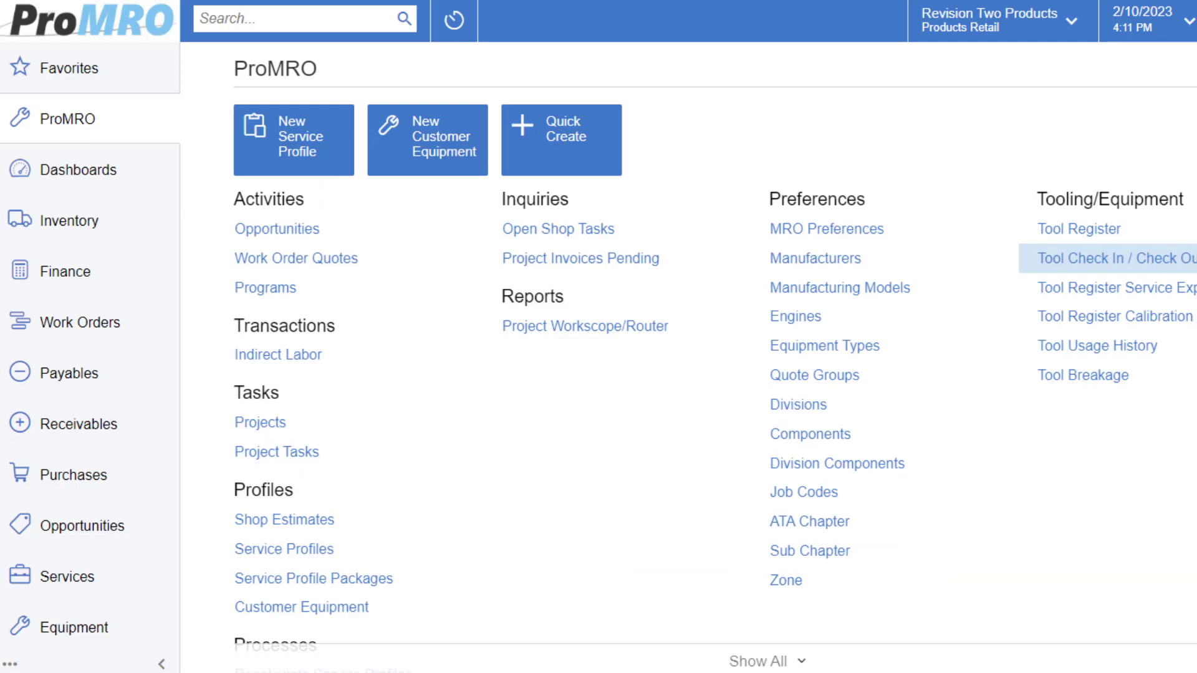